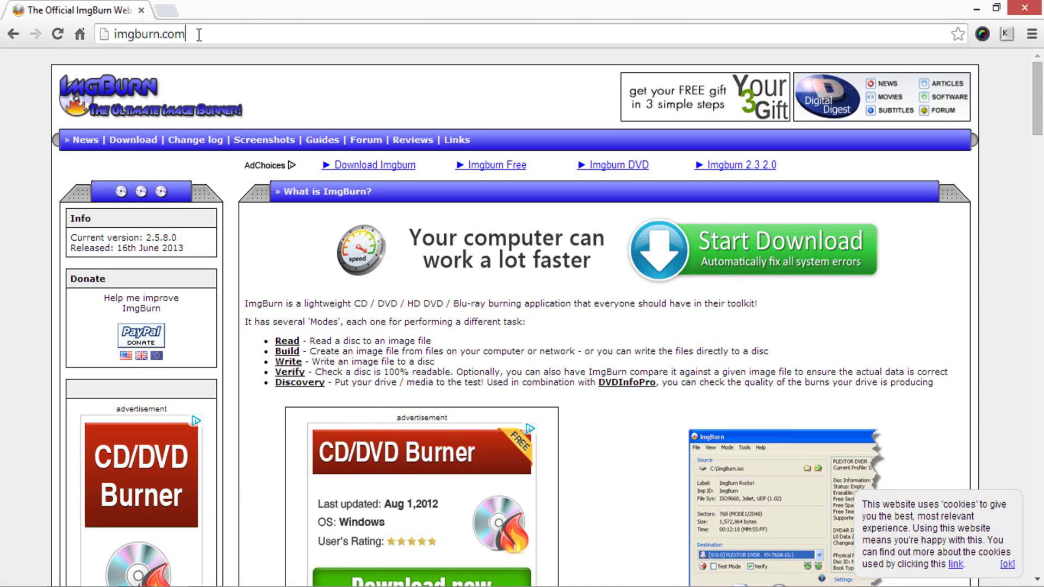
From the imgburn.com address, go to the ImgBurn download page for the installer
left_click_drag(199, 35, 111, 35)
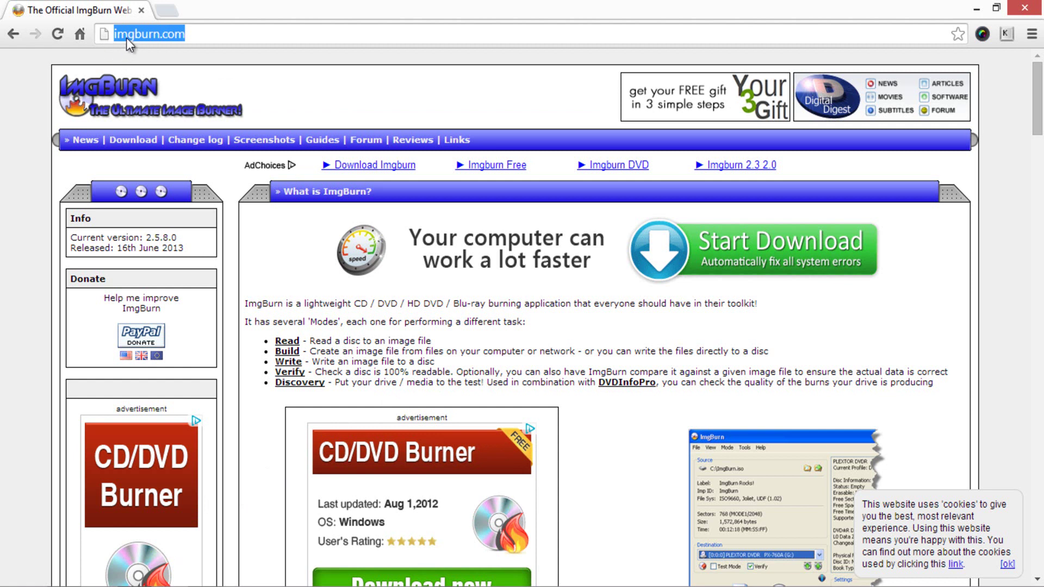
left_click(134, 143)
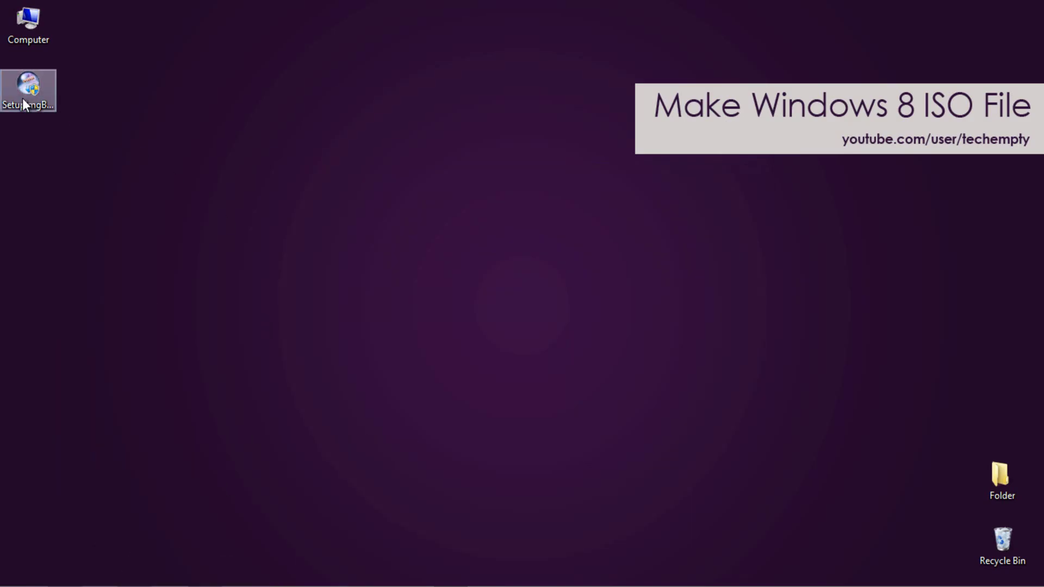
Launch SetupImgBurn, accept the license, and keep default components, folder and Start Menu folder
left_click(23, 100)
double_click(23, 100)
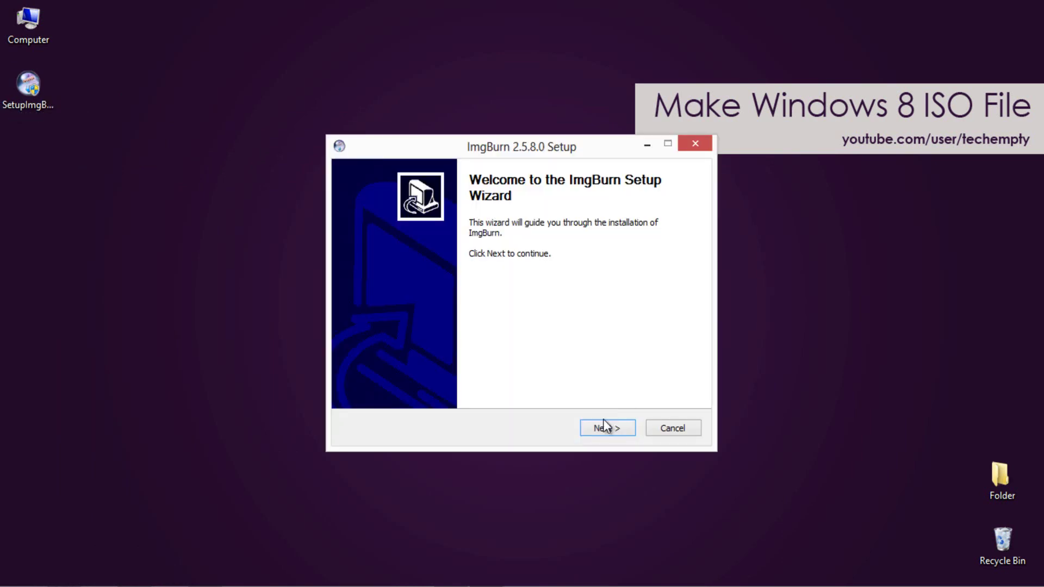
left_click(605, 429)
left_click(459, 392)
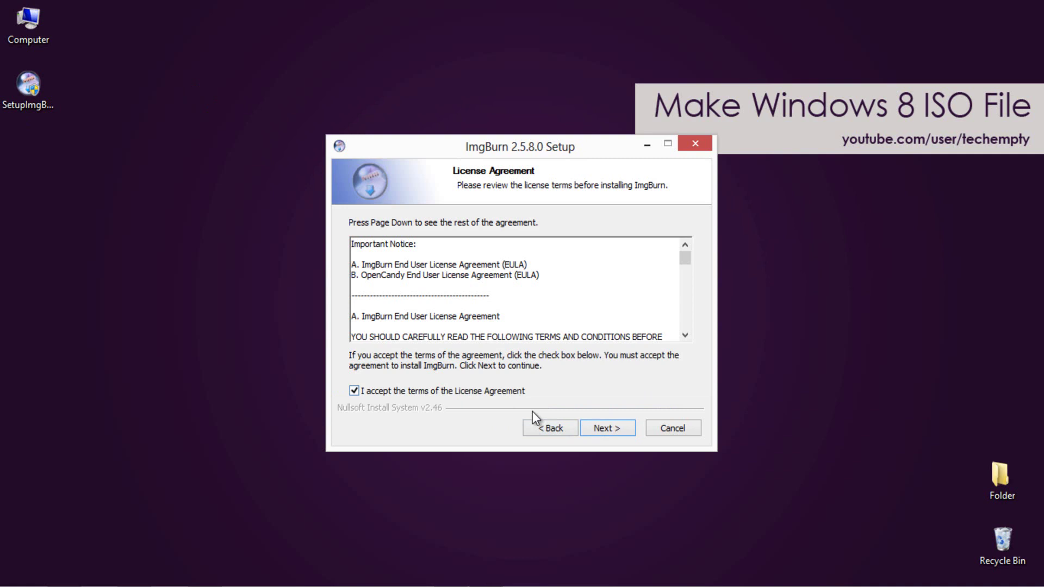
left_click(600, 432)
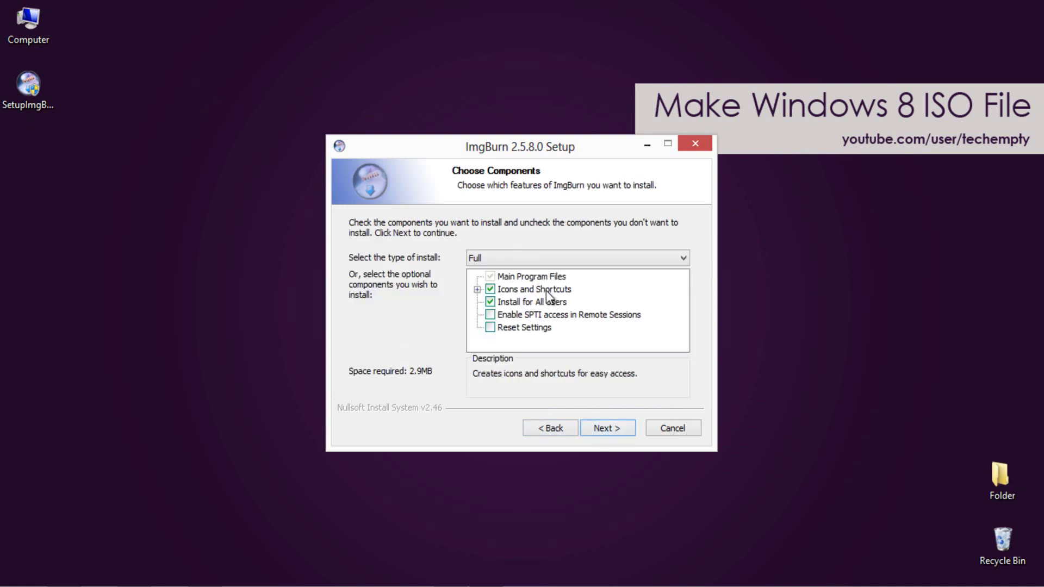
left_click(600, 432)
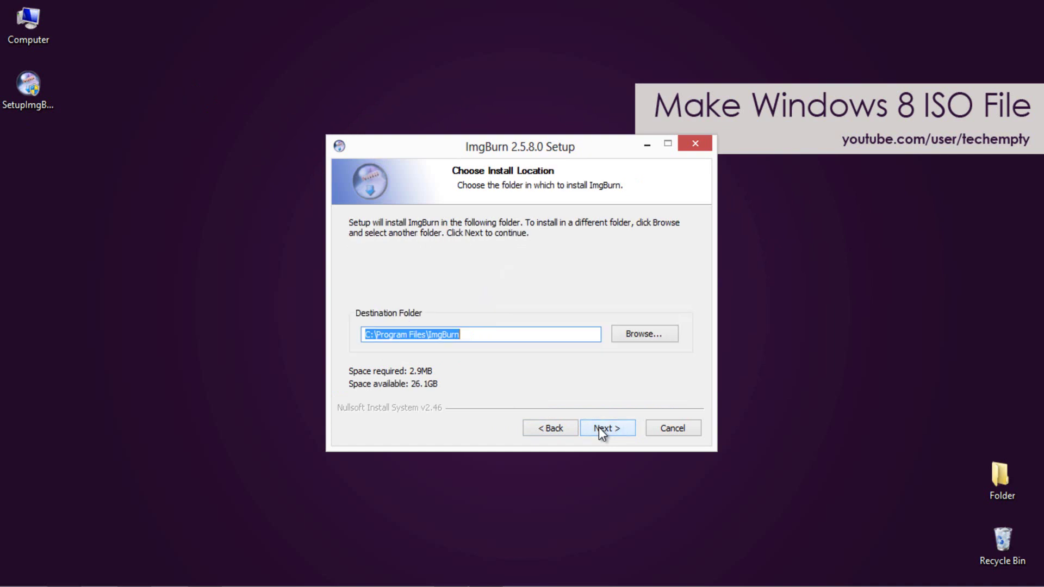
left_click(601, 432)
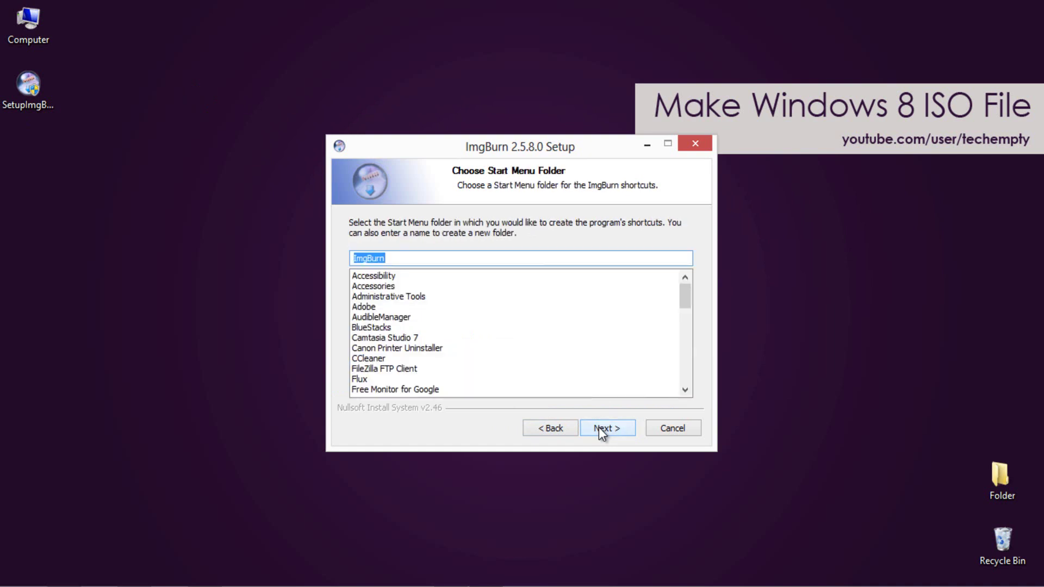
left_click(601, 432)
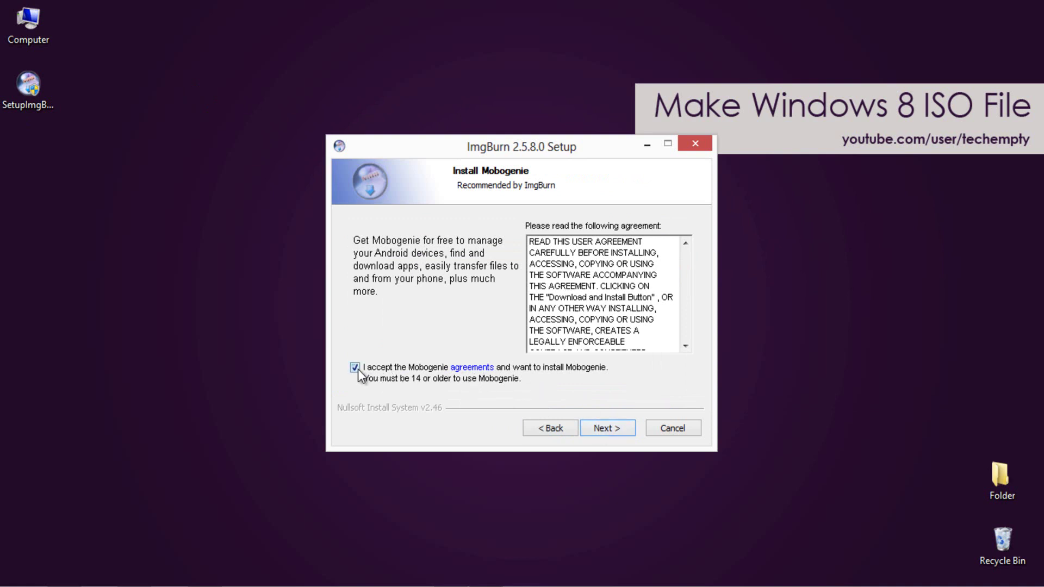
Skip the Mobogenie offer, decline TuneUp Utilities 2014 via Custom installation, and install
left_click(594, 432)
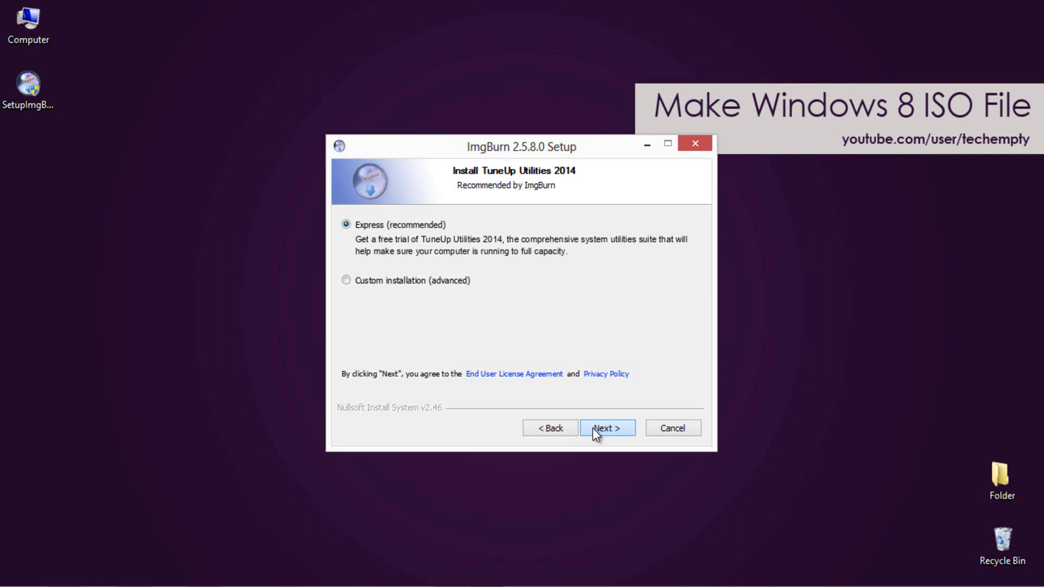
left_click(382, 286)
left_click(361, 295)
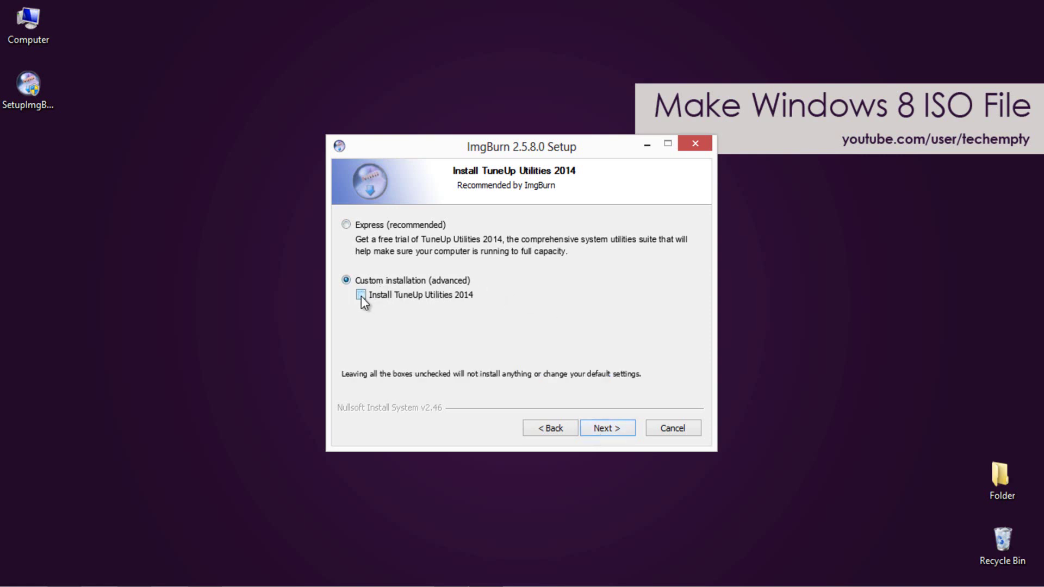
left_click(596, 433)
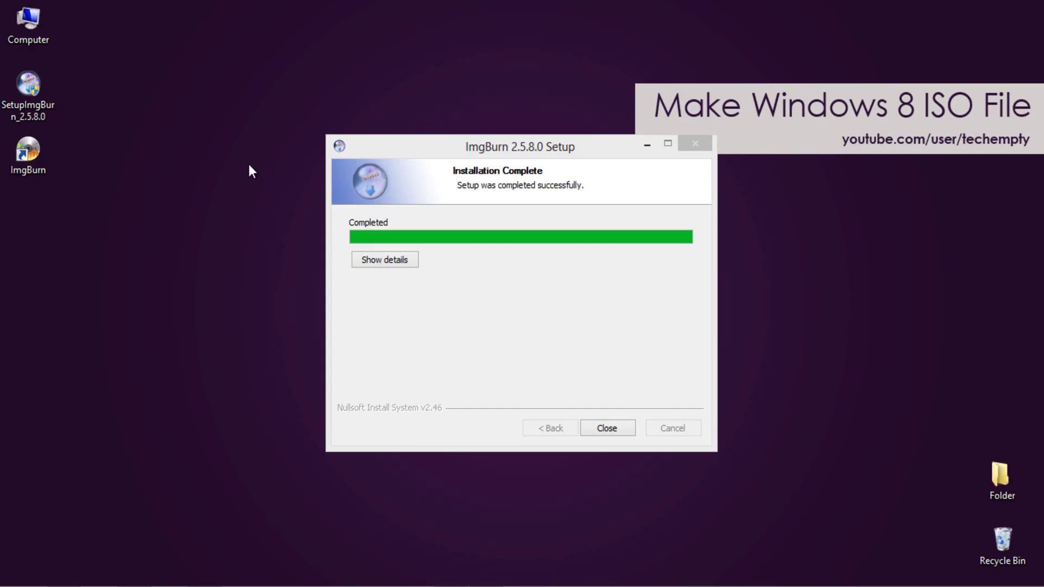
Close the finished setup wizard and choose 'Create image file from disc' in ImgBurn
left_click(610, 432)
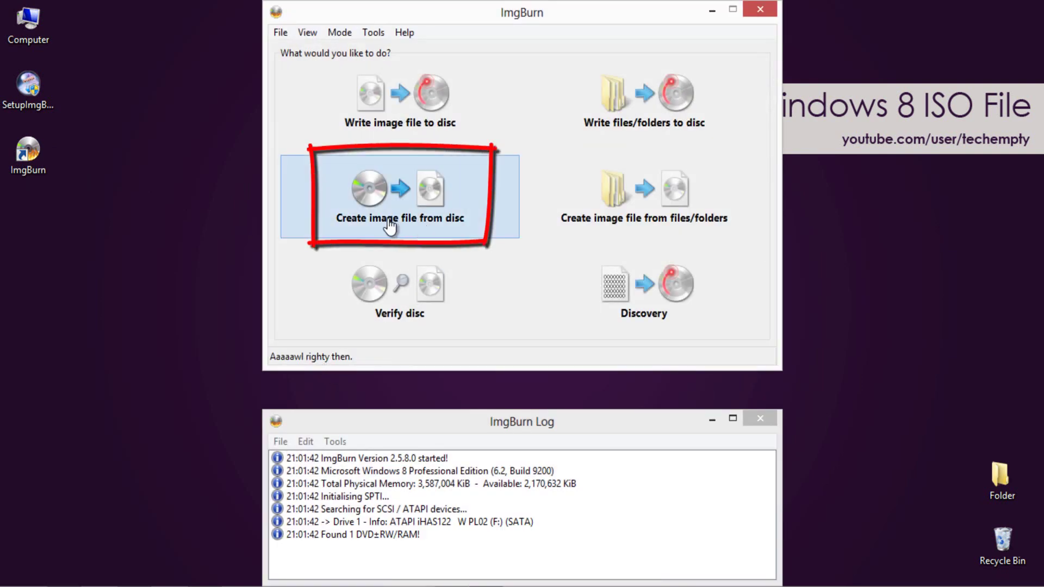
left_click(407, 211)
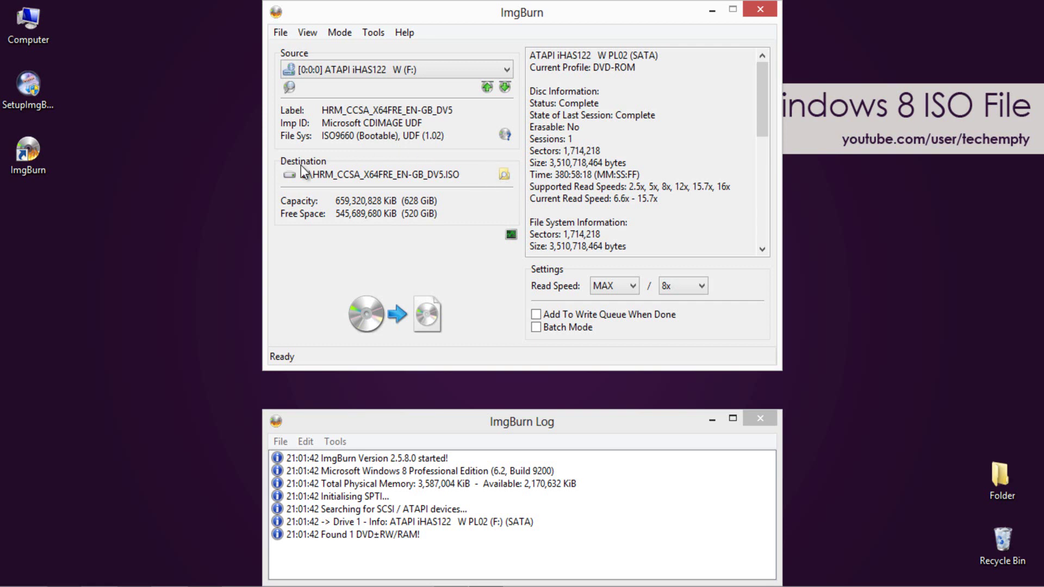
Set the ISO destination to the Desktop in the Save As dialog
left_click(505, 175)
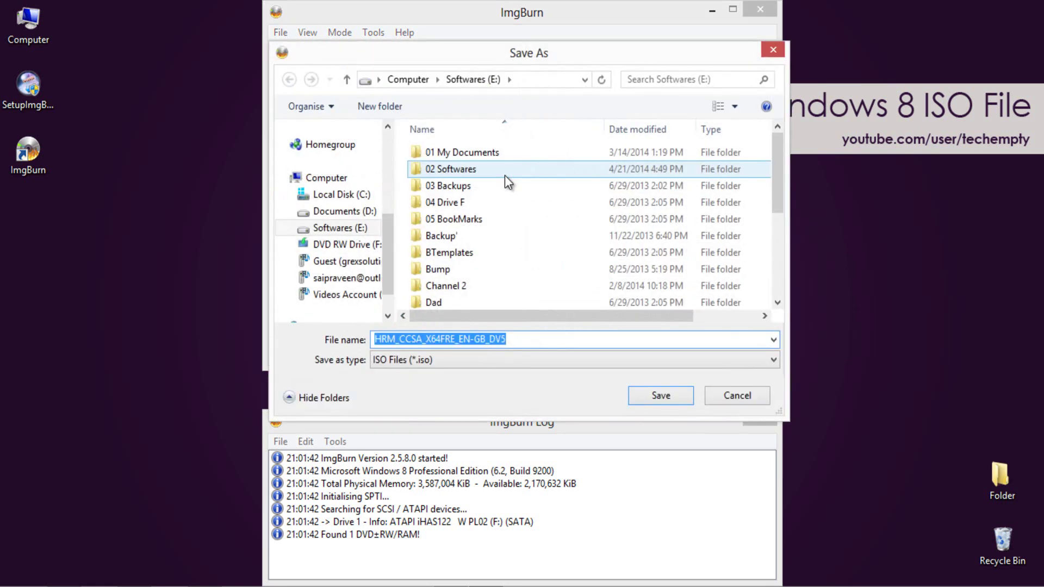
left_click_drag(395, 224, 388, 134)
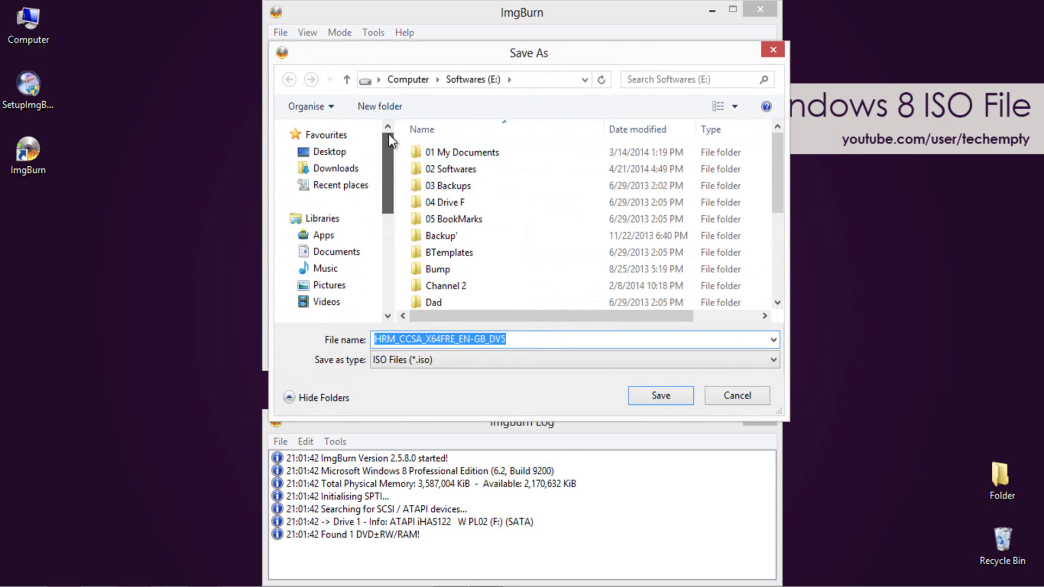
left_click(330, 152)
left_click(650, 396)
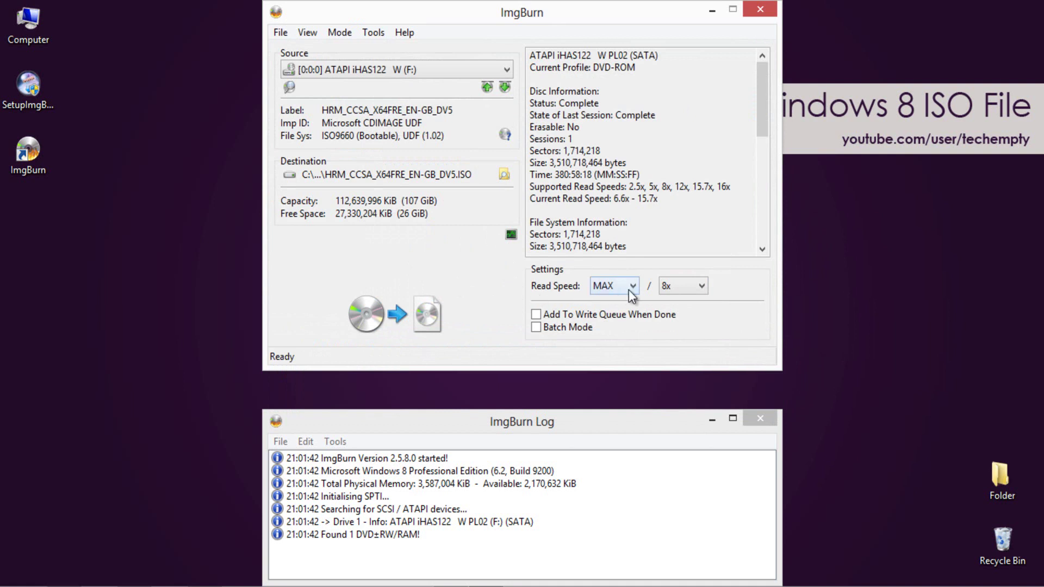
Read the DVD into the ISO at 16x read speed
left_click(676, 289)
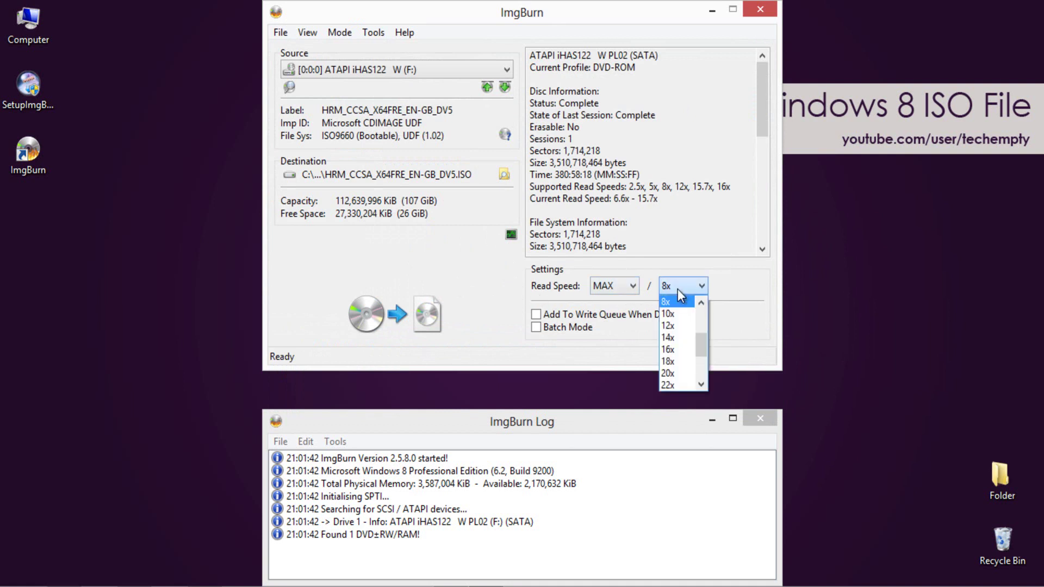
left_click(674, 350)
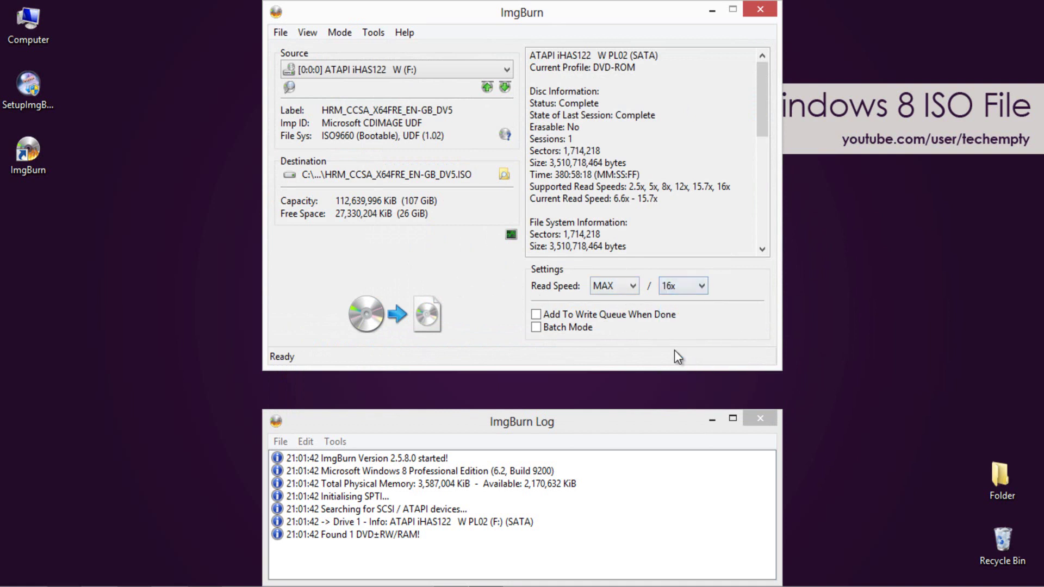
left_click(420, 316)
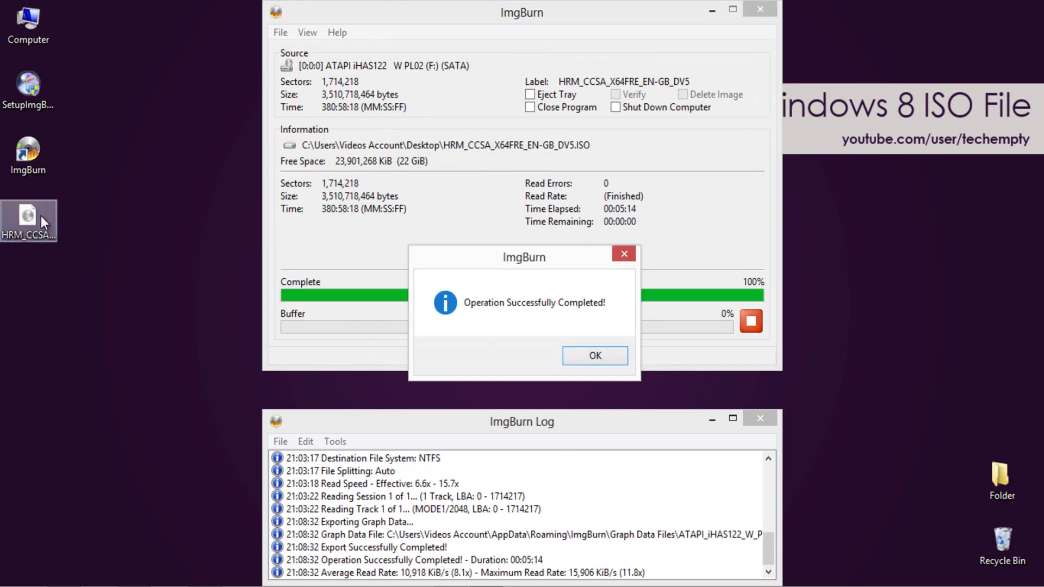
Check the desktop ISO's properties (3.26 GB), then dismiss the operation-completed message
left_click(41, 215)
right_click(25, 234)
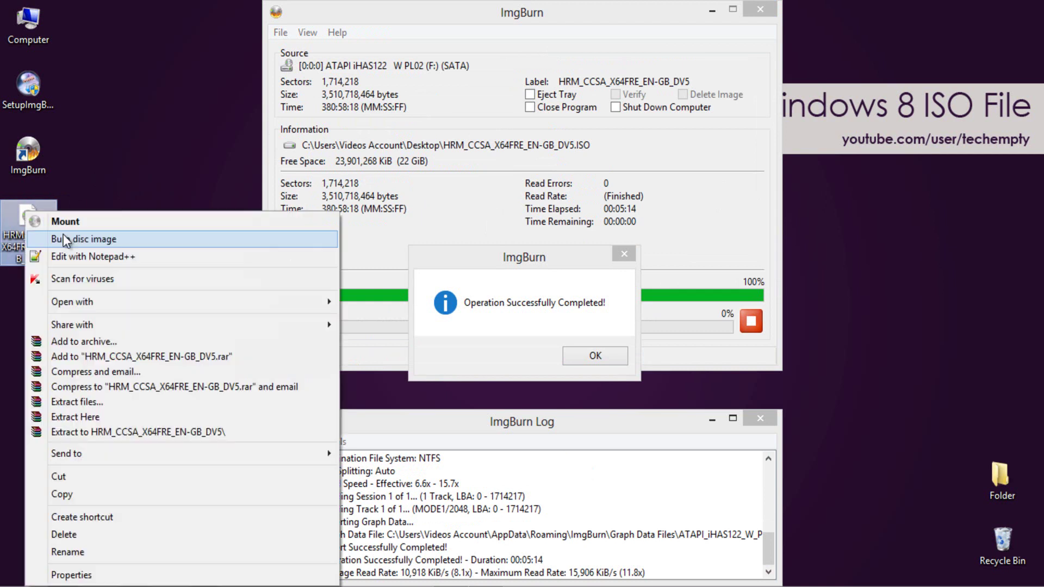
left_click(73, 575)
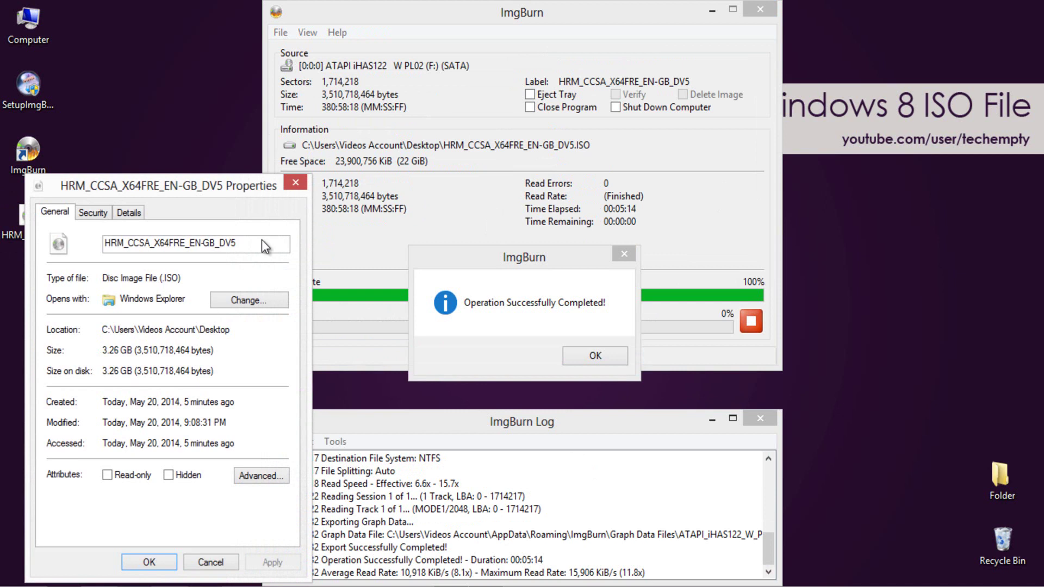
left_click(295, 183)
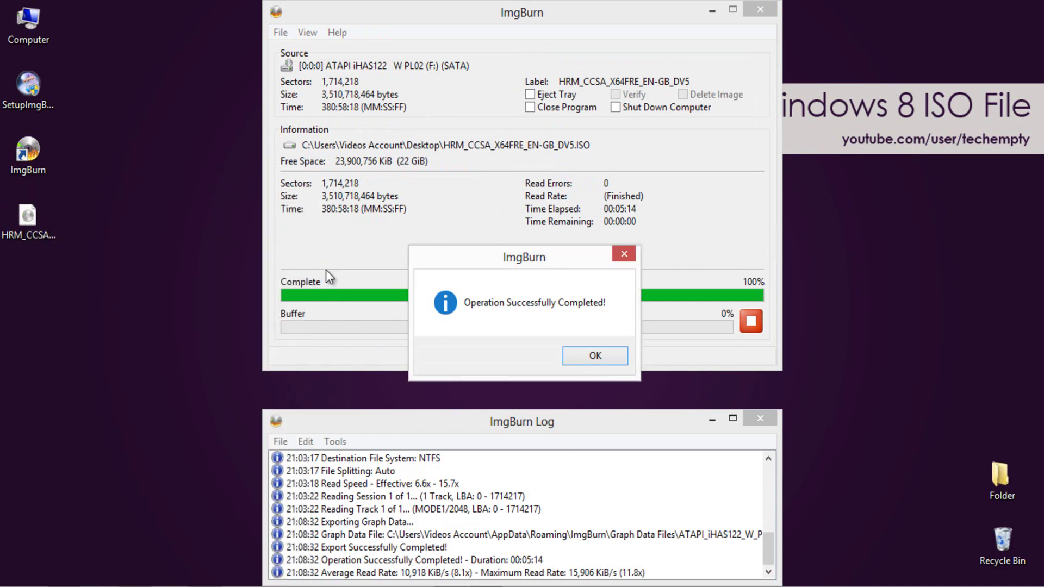
left_click(577, 358)
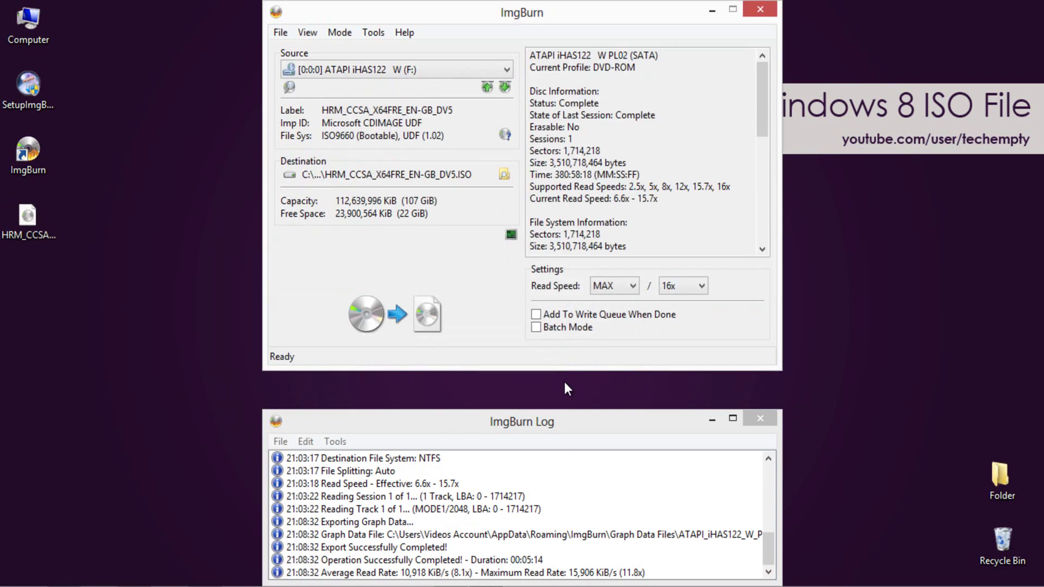
Close the ImgBurn main window
left_click(715, 11)
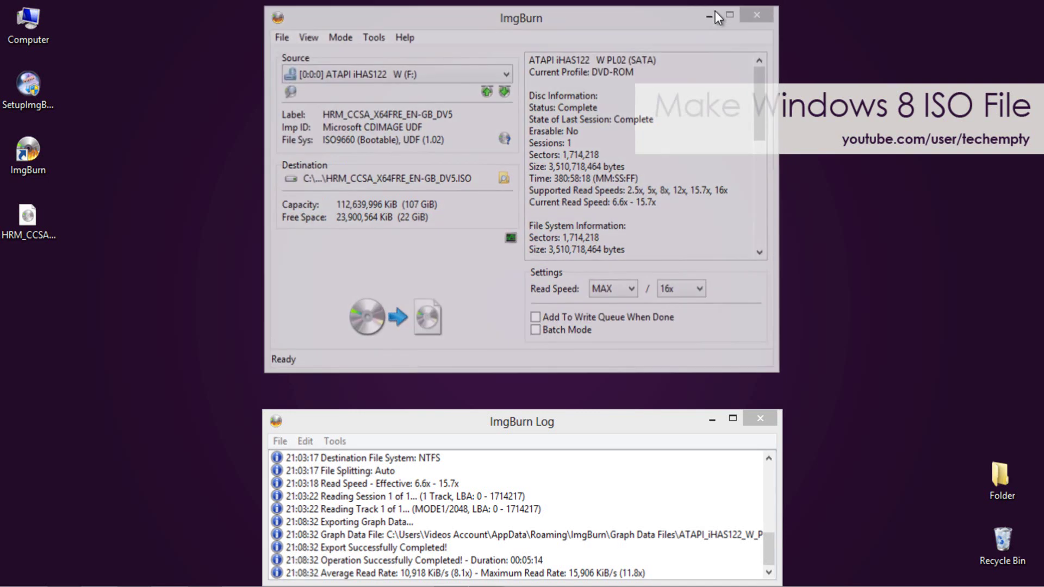